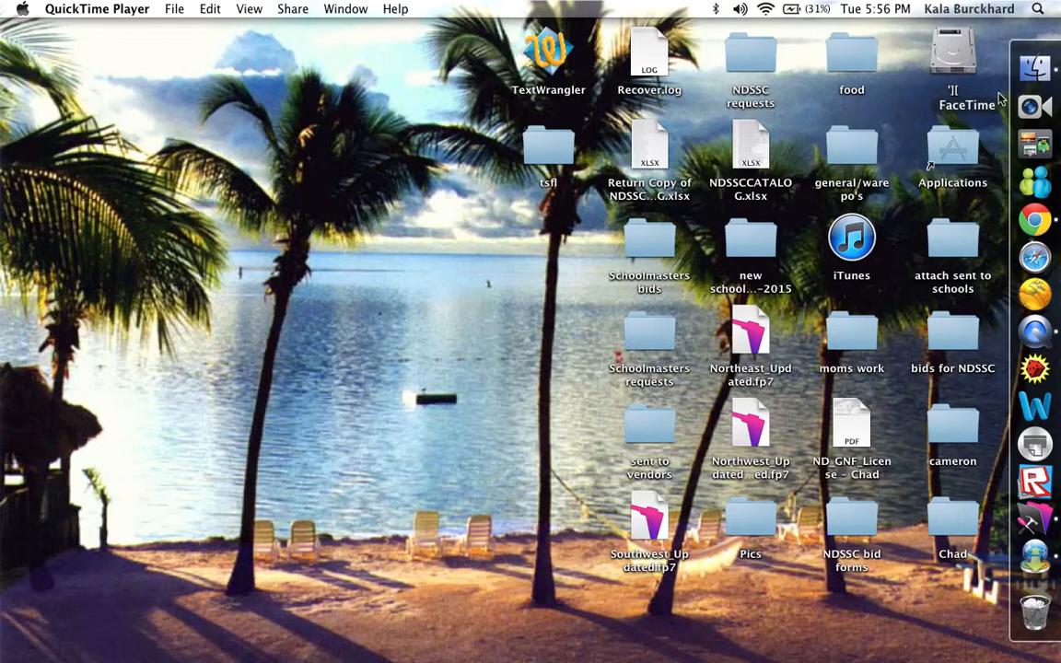
Launch System Preferences from a Spotlight search for "sy"
left_click(1039, 9)
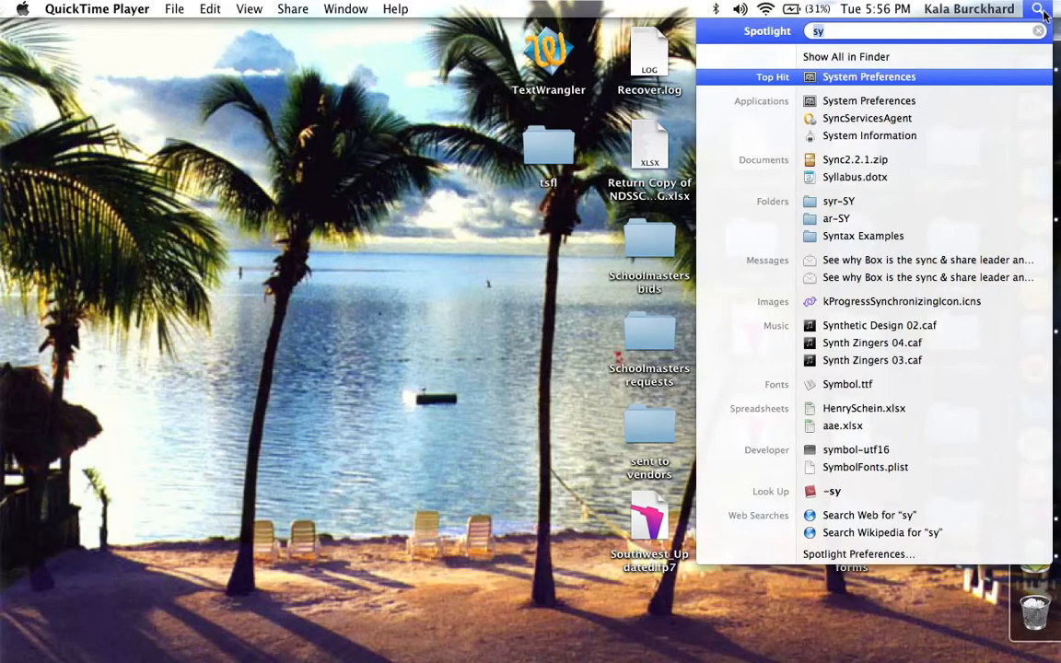
key("Right")
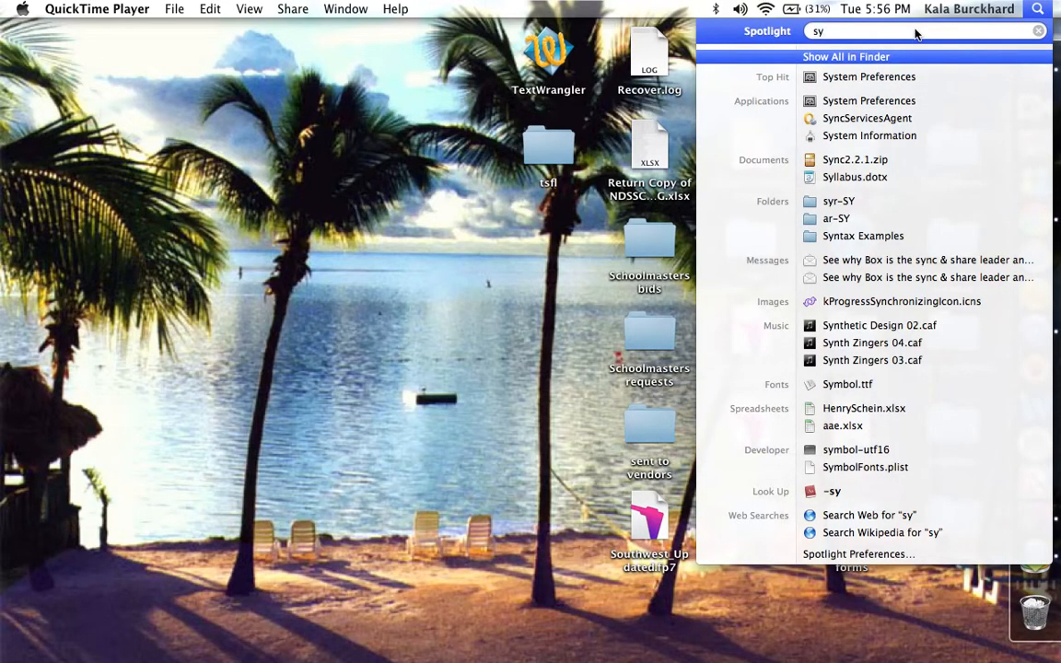
key("BackSpace")
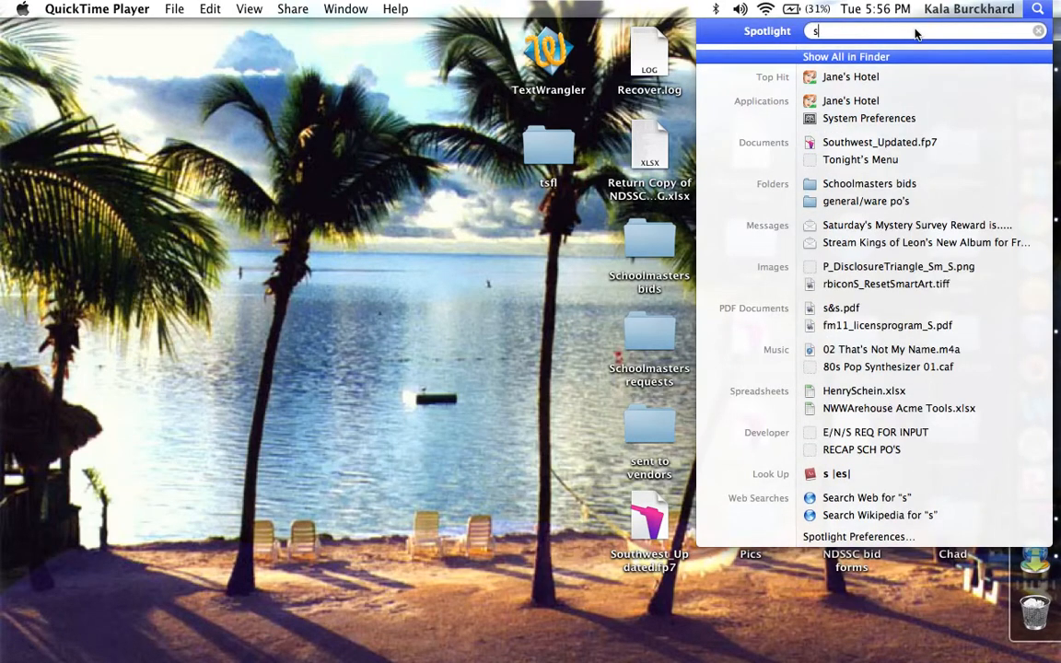
type("y")
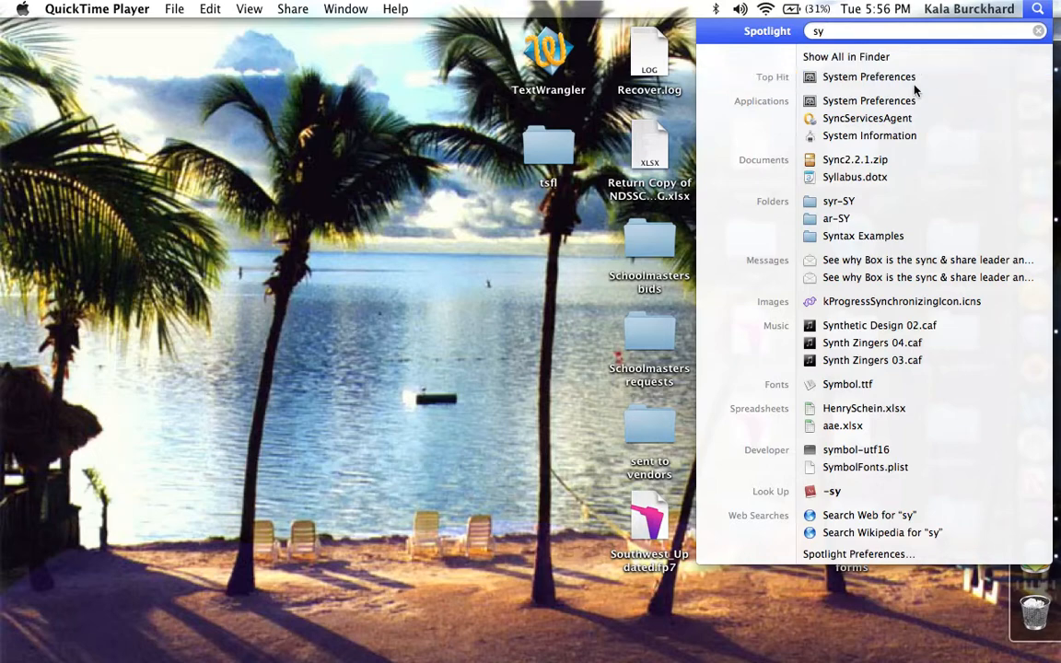
left_click(869, 77)
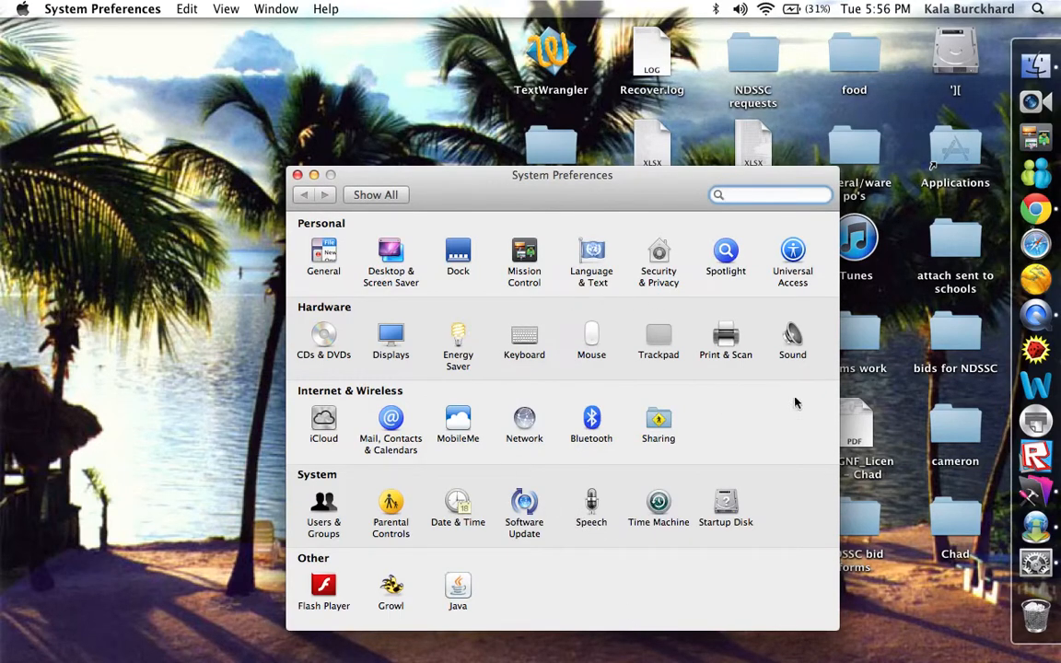
In Sound preferences, choose Internal microphone as input and glance at the Sound Effects and Output tabs
left_click(789, 352)
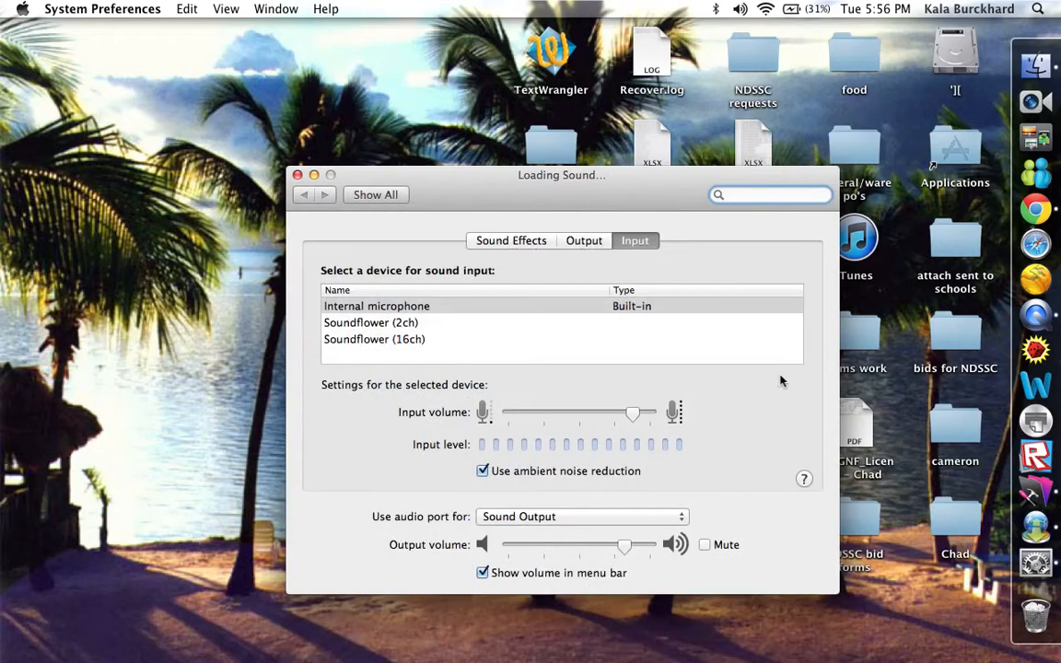
left_click(490, 305)
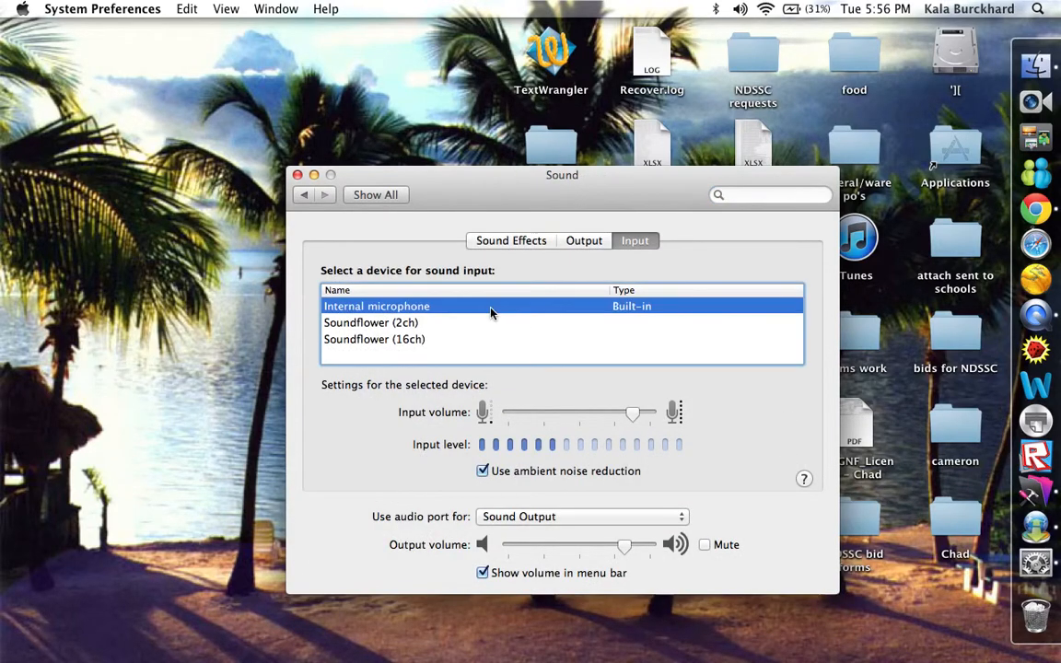
left_click(516, 240)
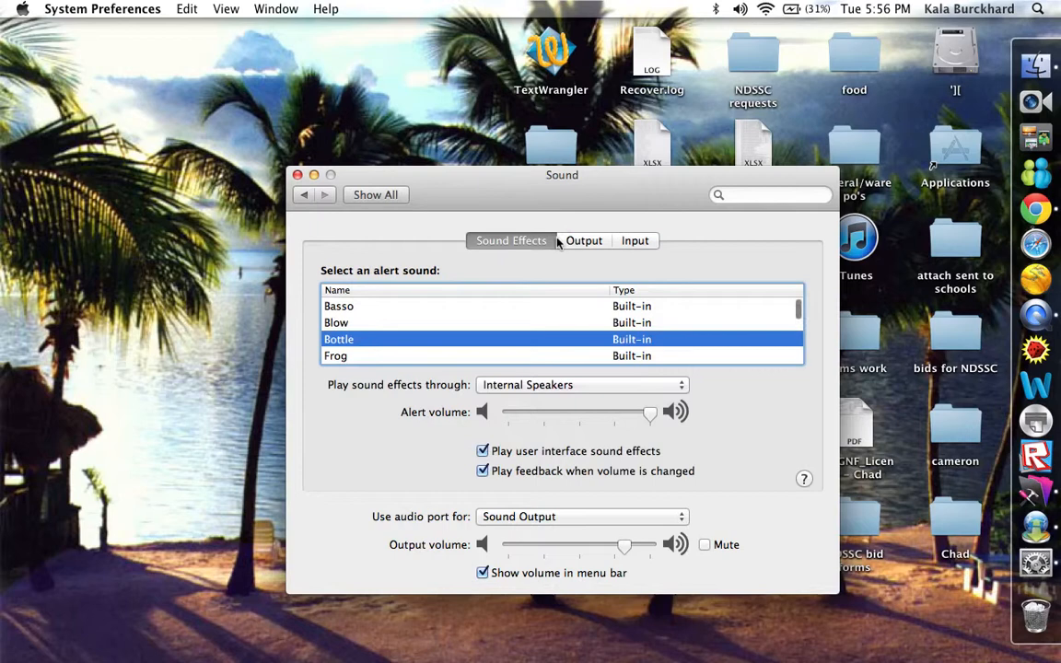
left_click(581, 240)
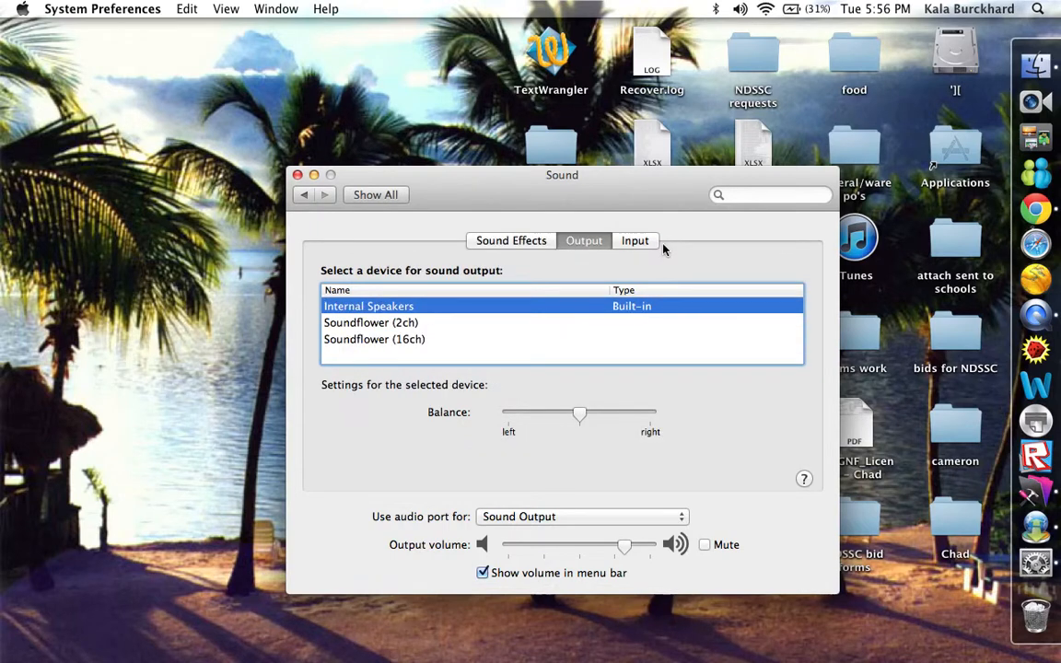
left_click(634, 240)
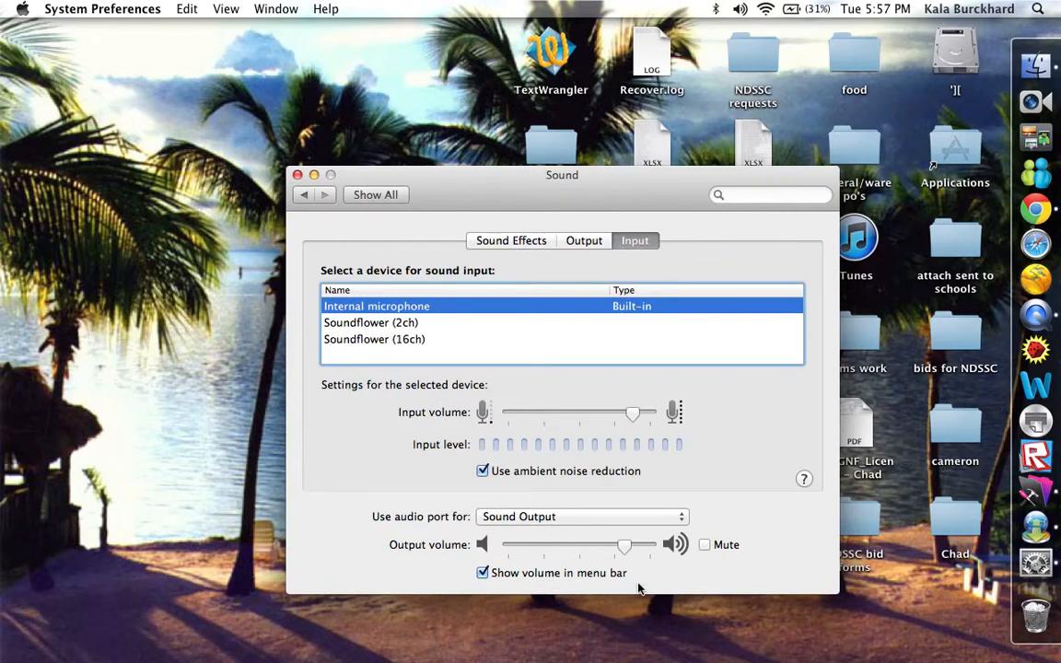
Lower the volume and set the 'Use audio port for' popup to Sound Input, checking the Output tab afterwards
key("F11")
key("F11")
key("F11")
left_click(629, 517)
left_click(590, 501)
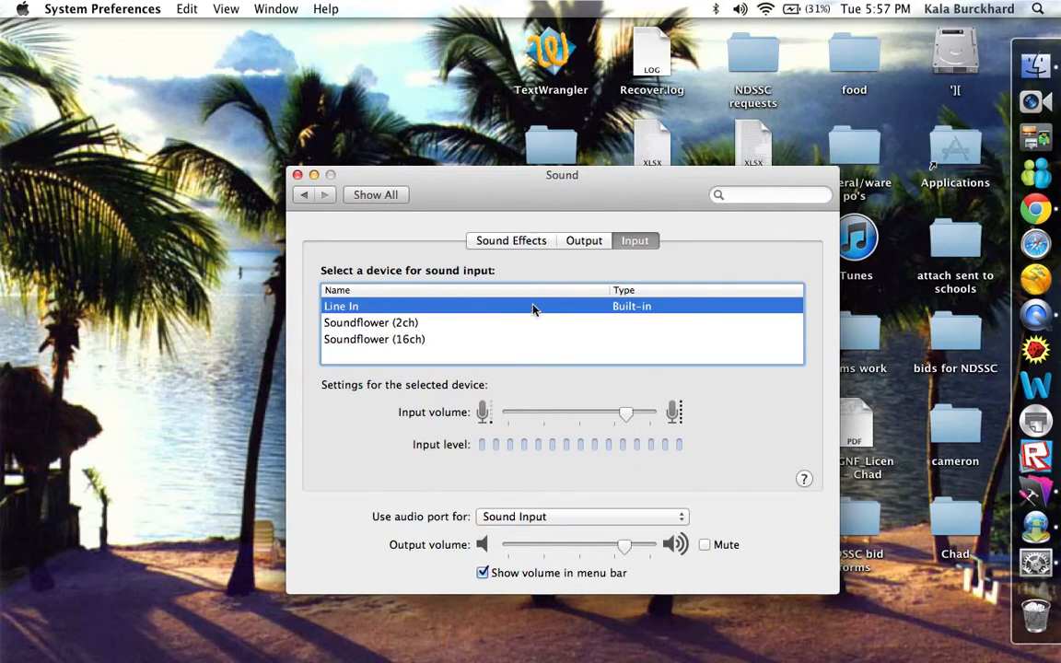
left_click(584, 240)
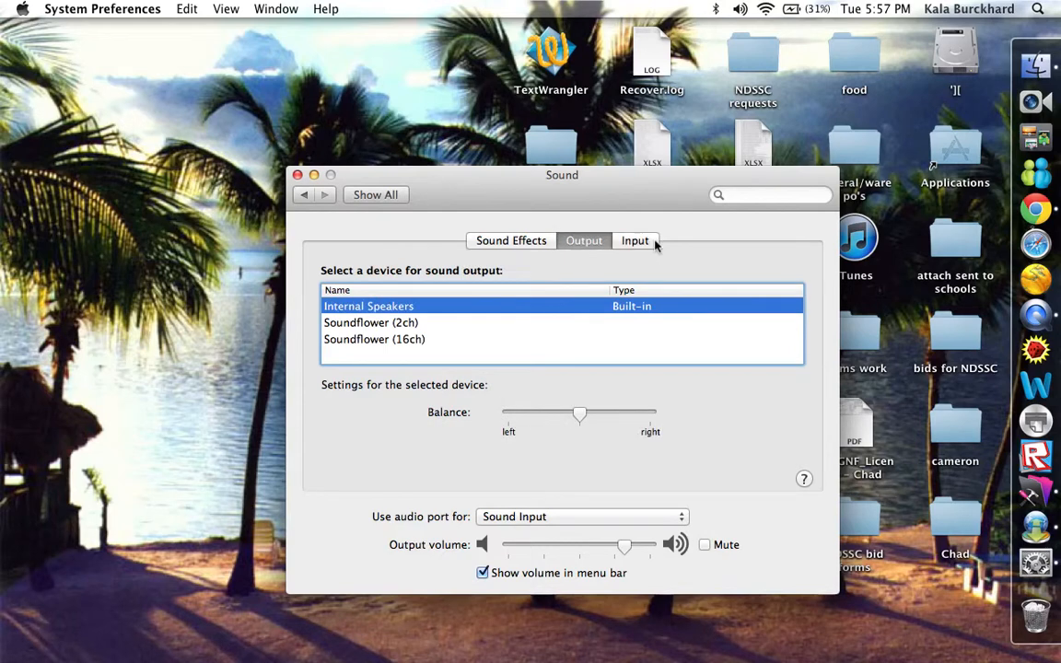
left_click(635, 240)
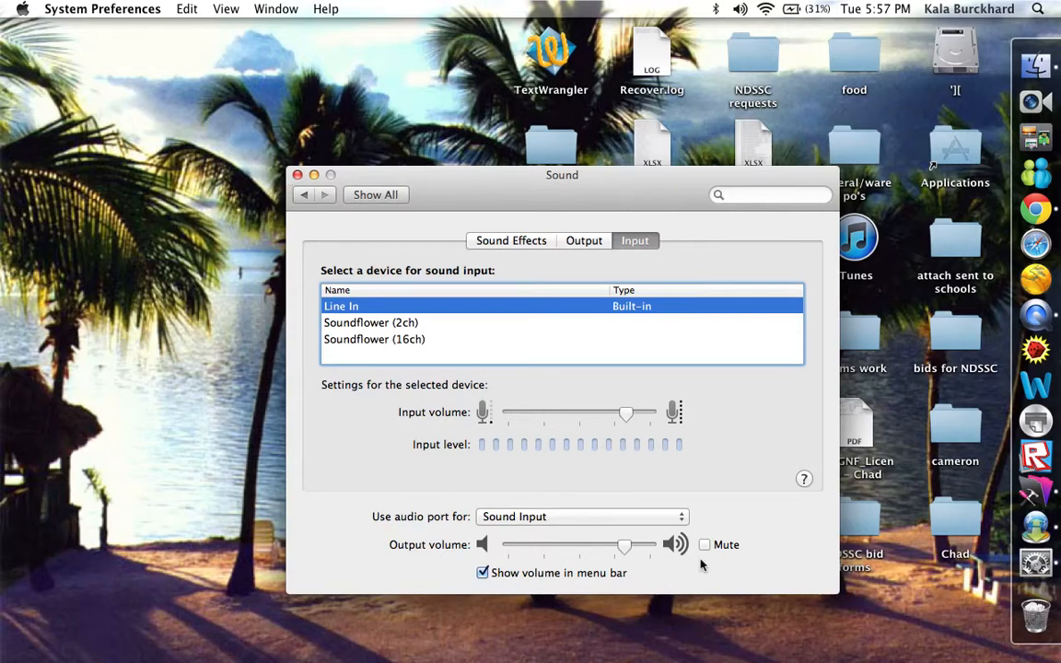
left_click(607, 515)
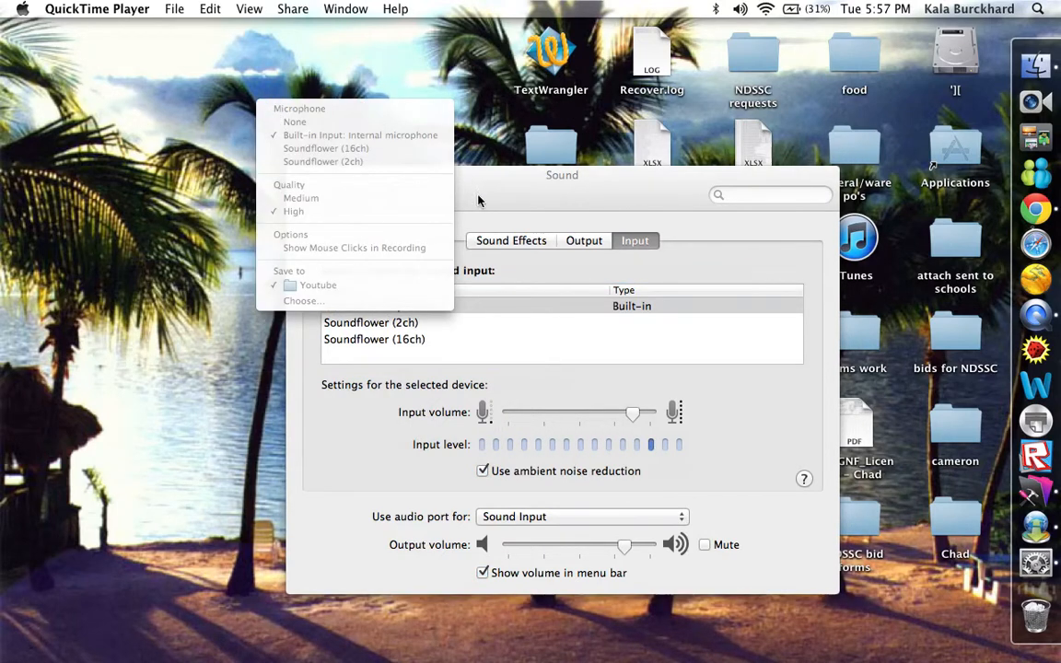
Dismiss QuickTime's recording options and keep the audio port on Sound Input so Line In appears
left_click(591, 490)
left_click(582, 517)
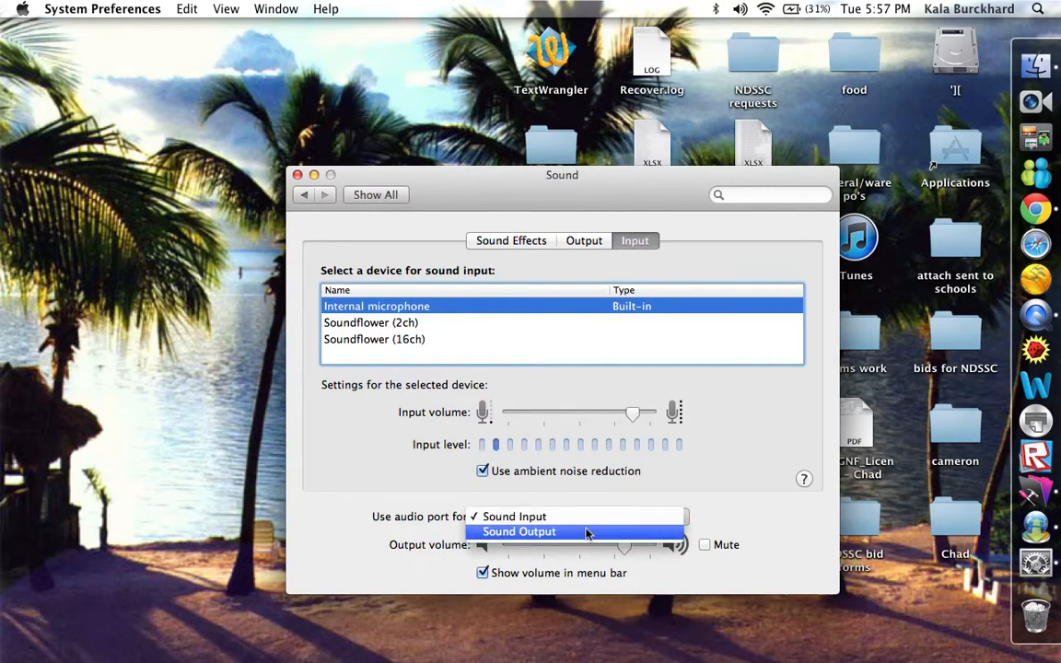
left_click(530, 516)
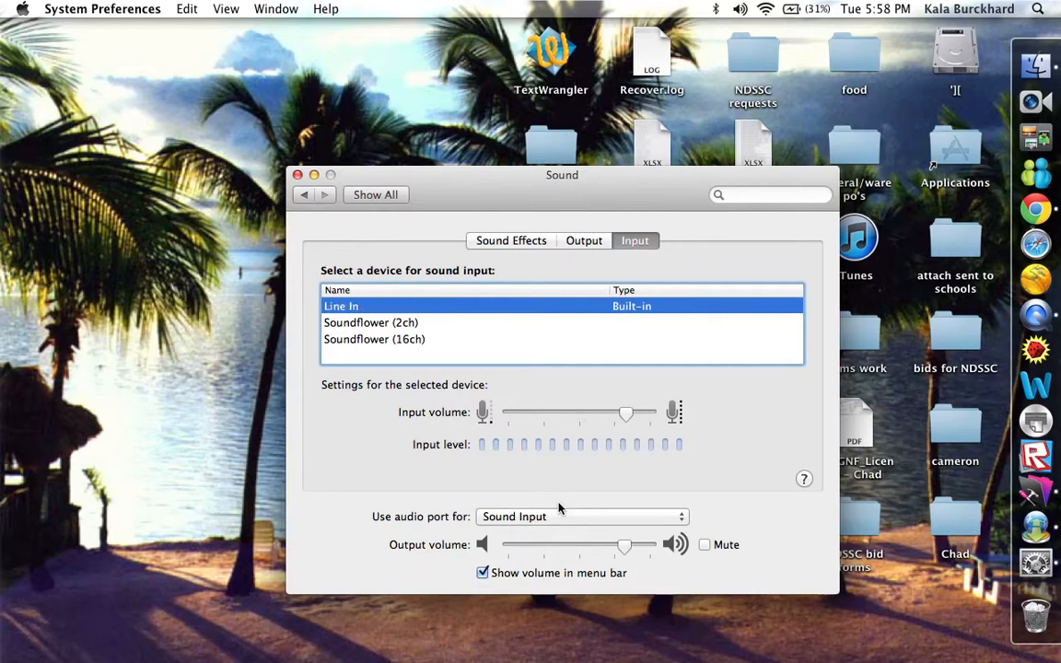
Check QuickTime's recording microphone choice twice, returning to the Sound settings between checks
left_click(264, 97)
left_click(478, 173)
left_click(246, 80)
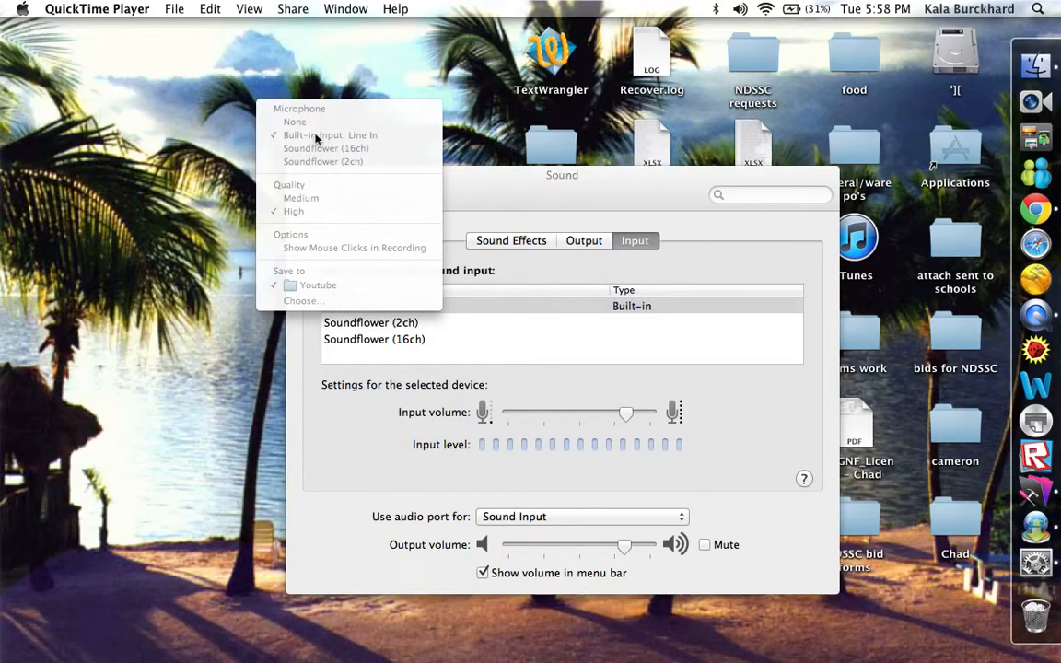
left_click(444, 308)
Review the audio port's Sound Input/Output choices and QuickTime's microphone options once more
left_click(580, 517)
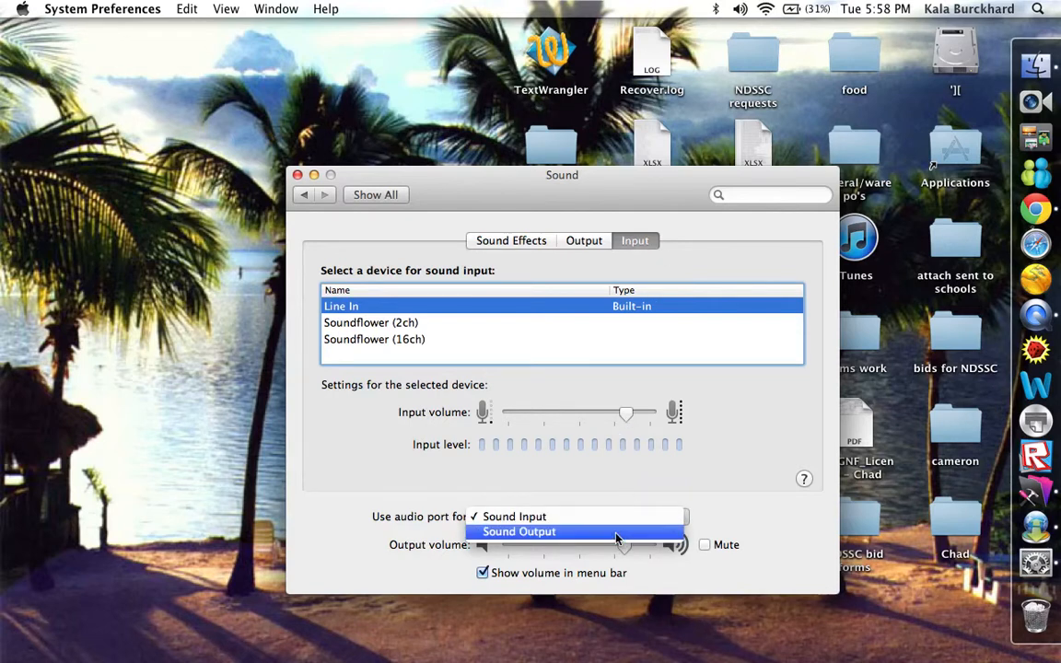
left_click(261, 97)
left_click(261, 97)
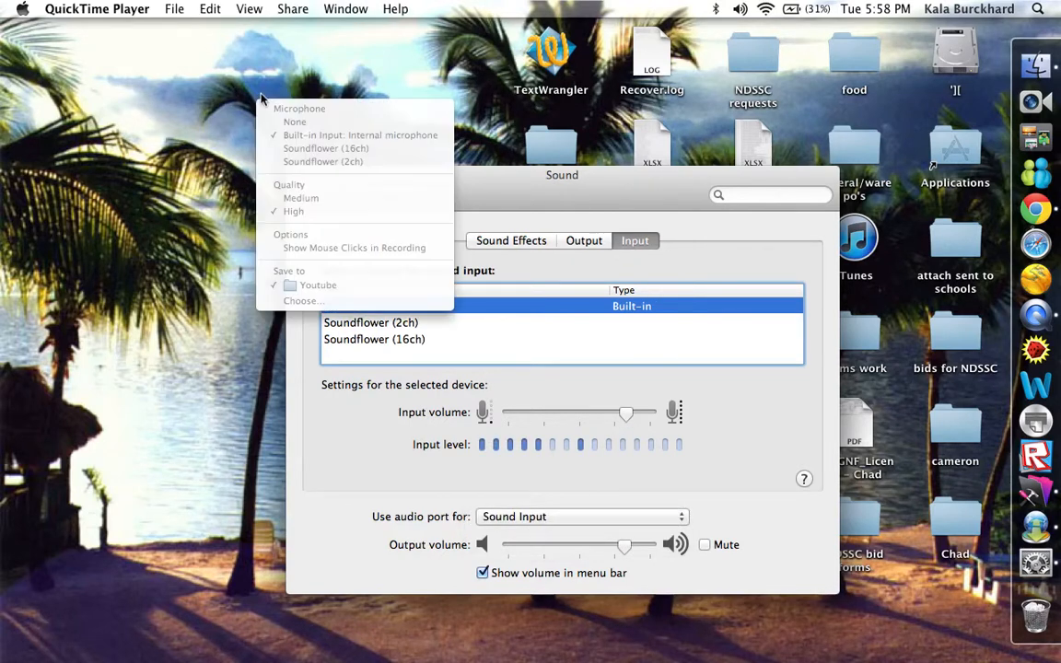
left_click(345, 410)
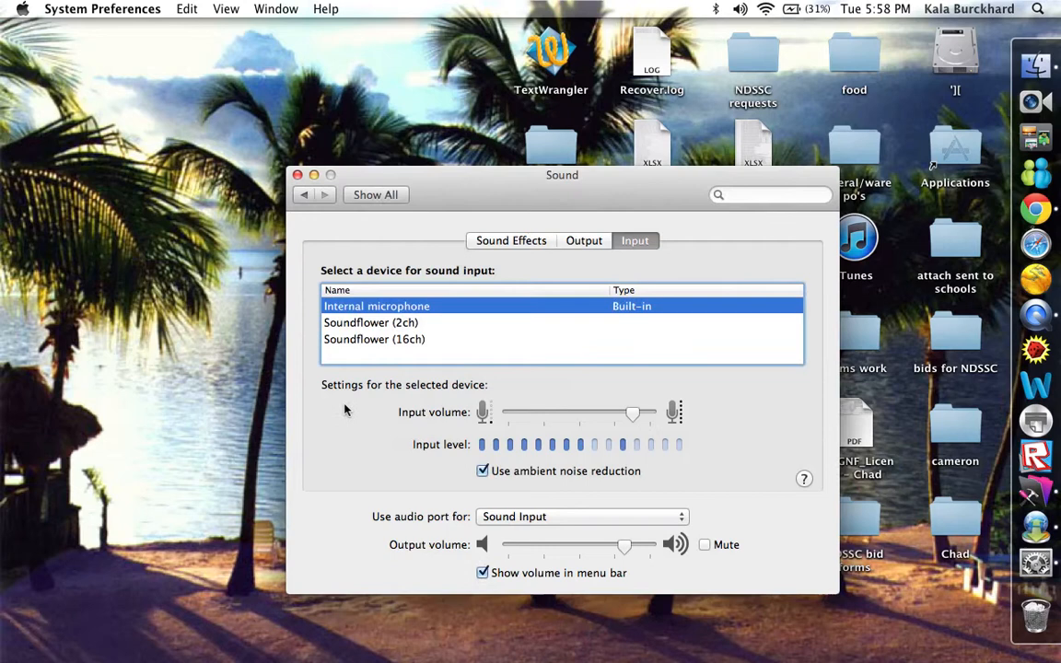
left_click(581, 516)
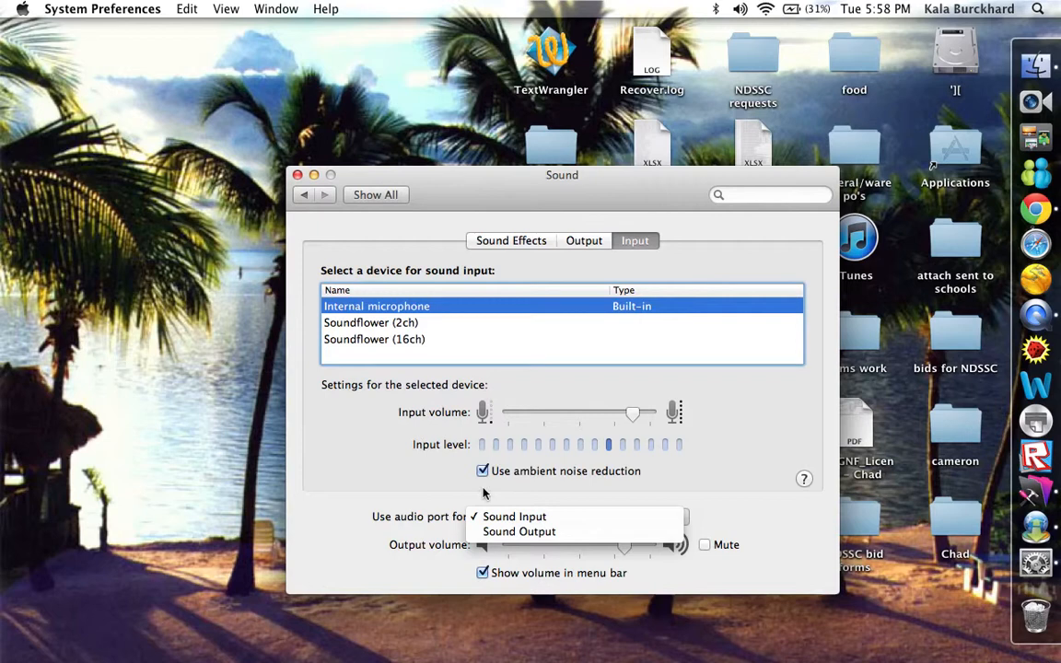
Switch to QuickTime Player and check its recording microphone options
key("super+Tab")
left_click(270, 104)
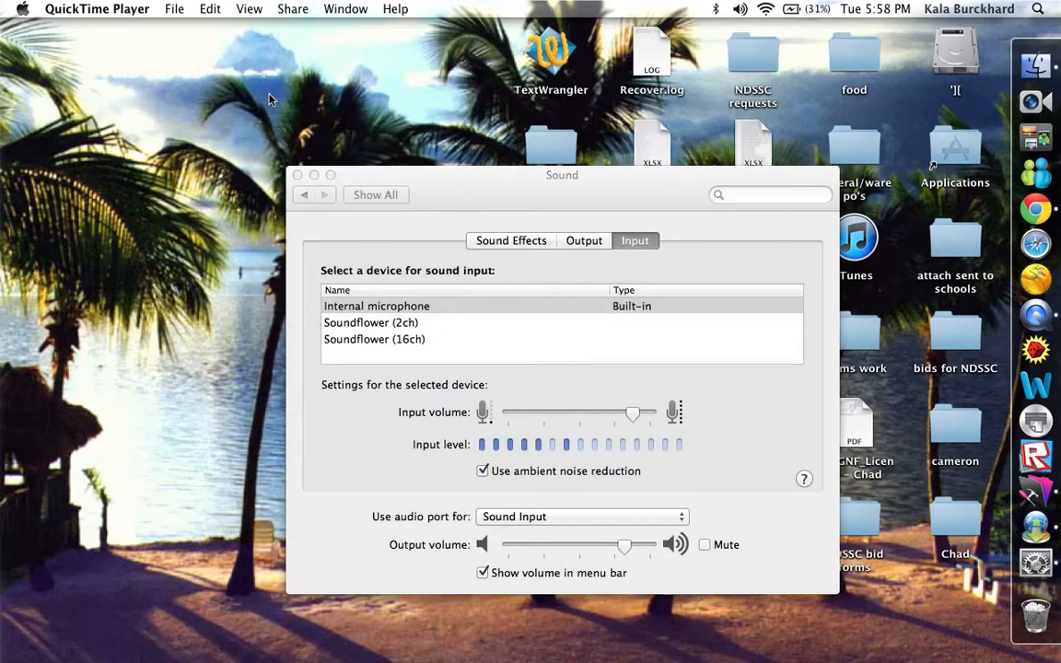